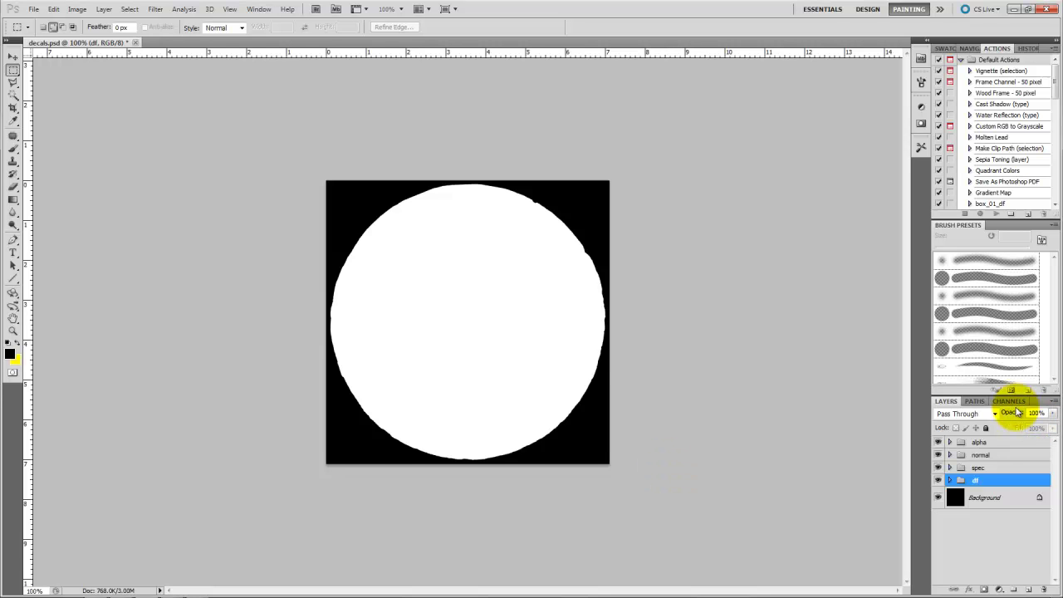
Hide the alpha, normal and spec groups and add a new empty alpha channel to decals.psd.
drag(940, 442, 939, 468)
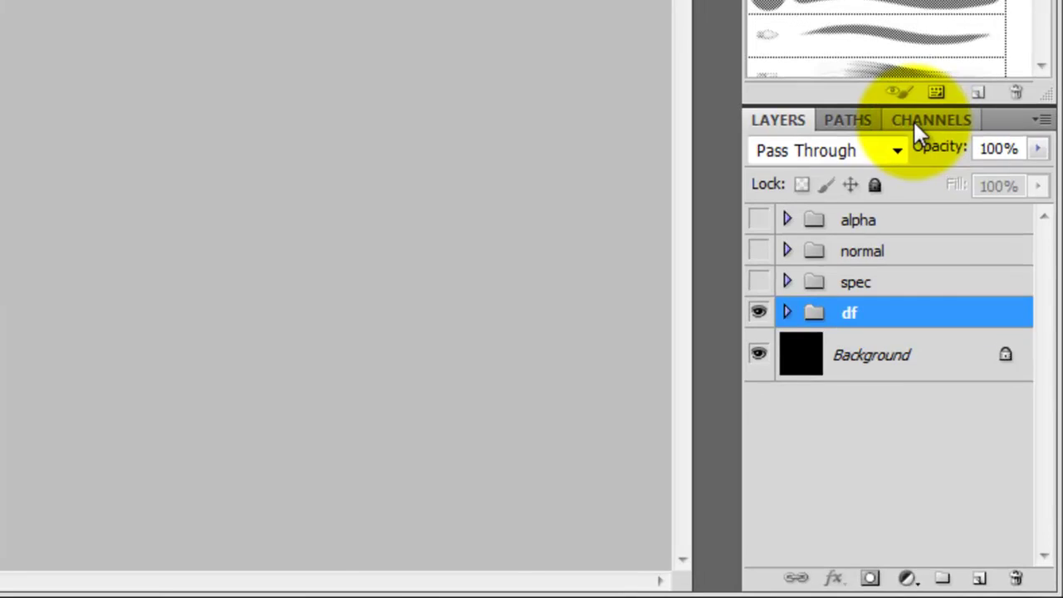
click(915, 119)
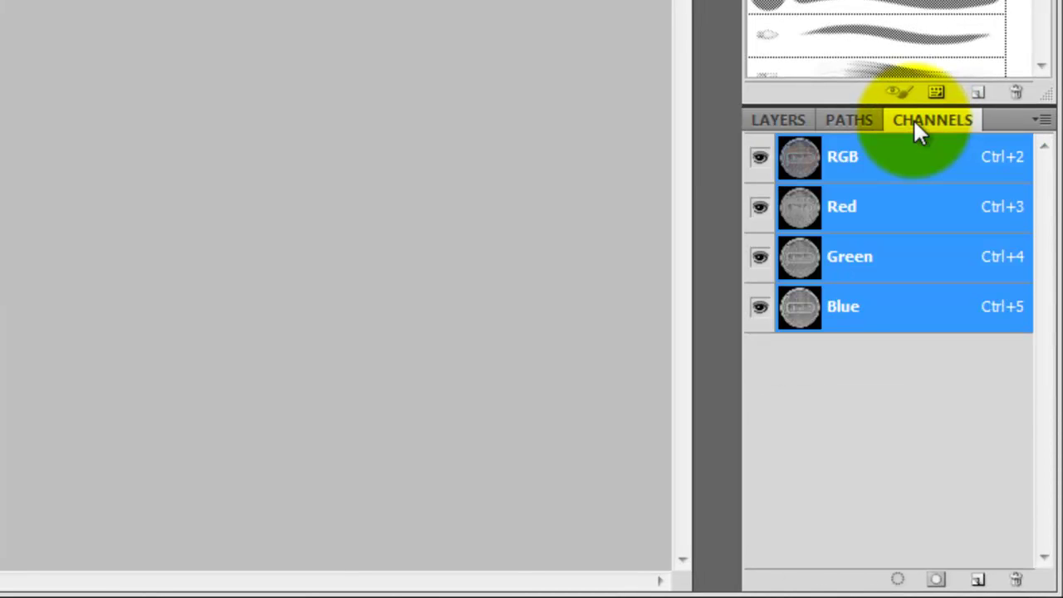
click(978, 581)
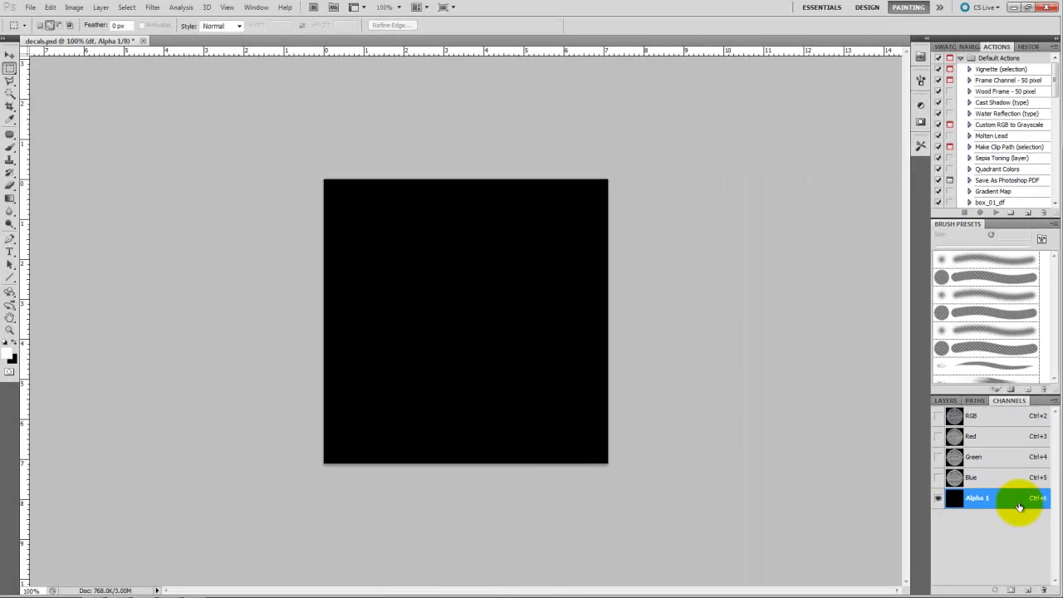
Show the alpha group, copy its whole circle mask into the Alpha 1 channel, and reselect the df group.
click(946, 400)
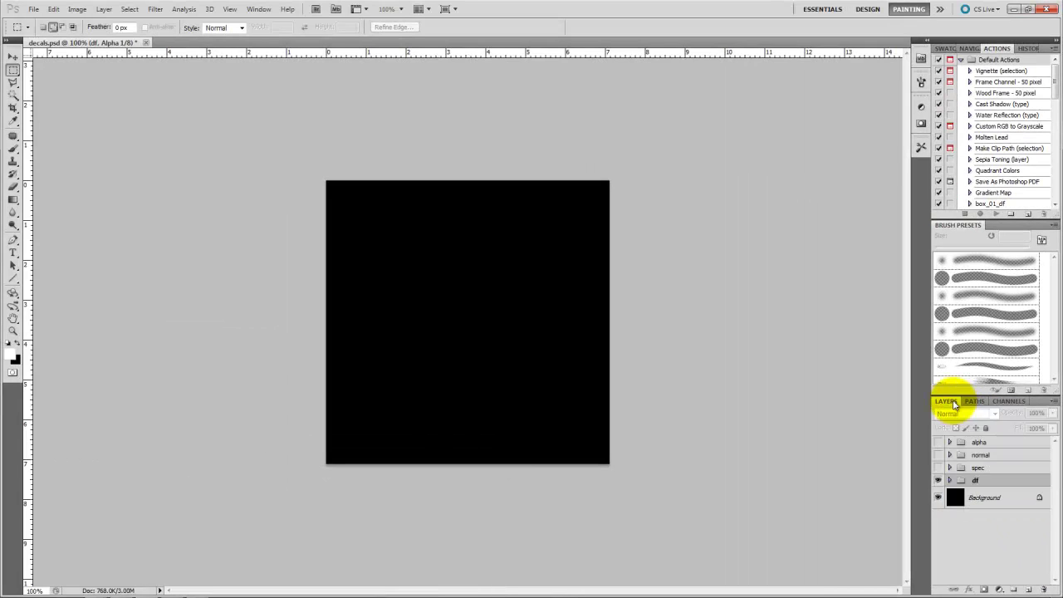
click(940, 443)
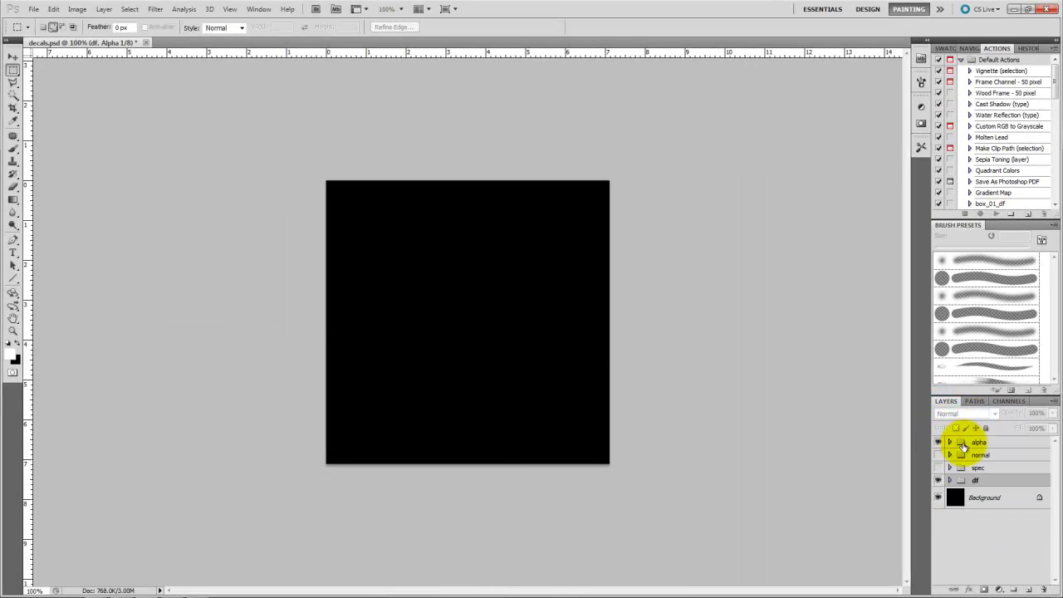
click(972, 442)
key(ctrl+a)
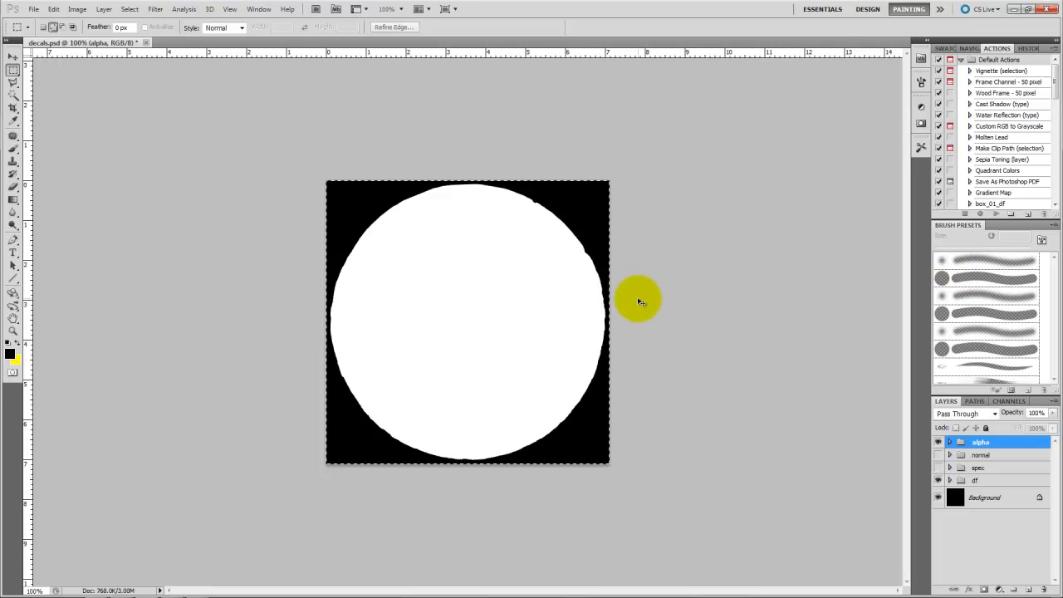
click(1008, 402)
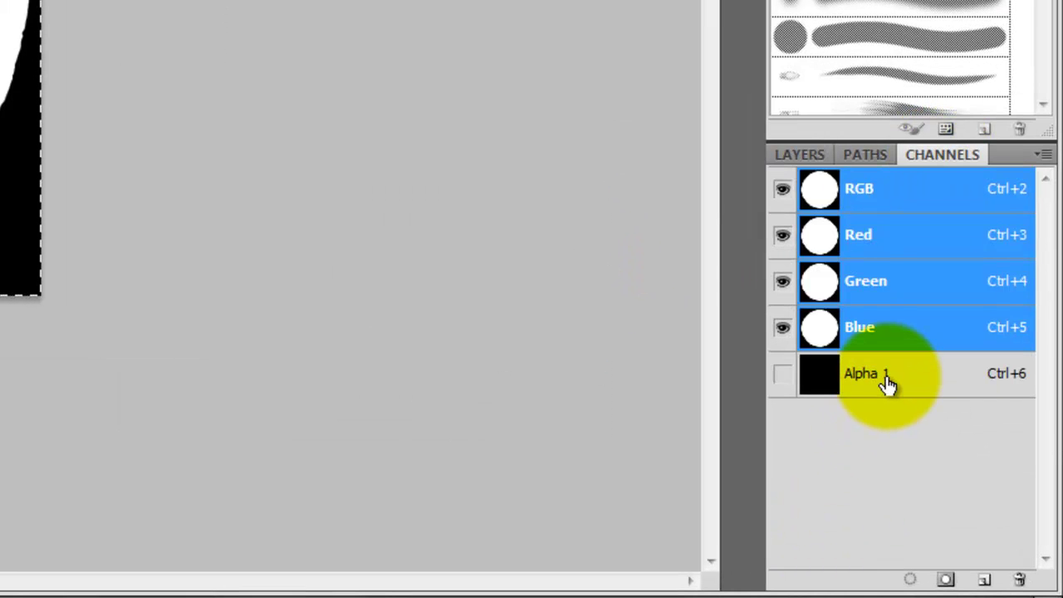
click(888, 384)
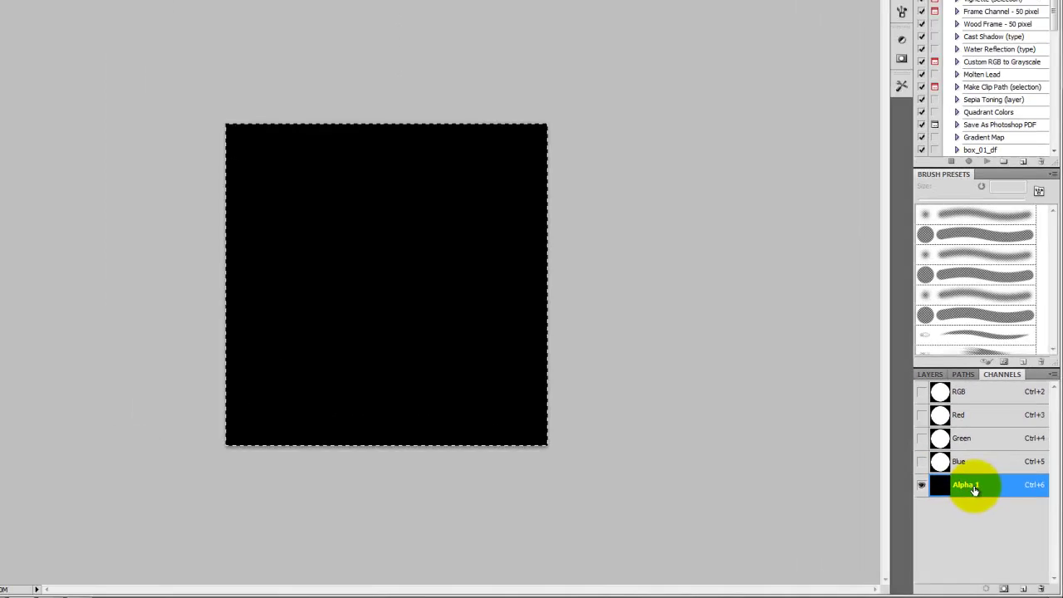
key(ctrl+v)
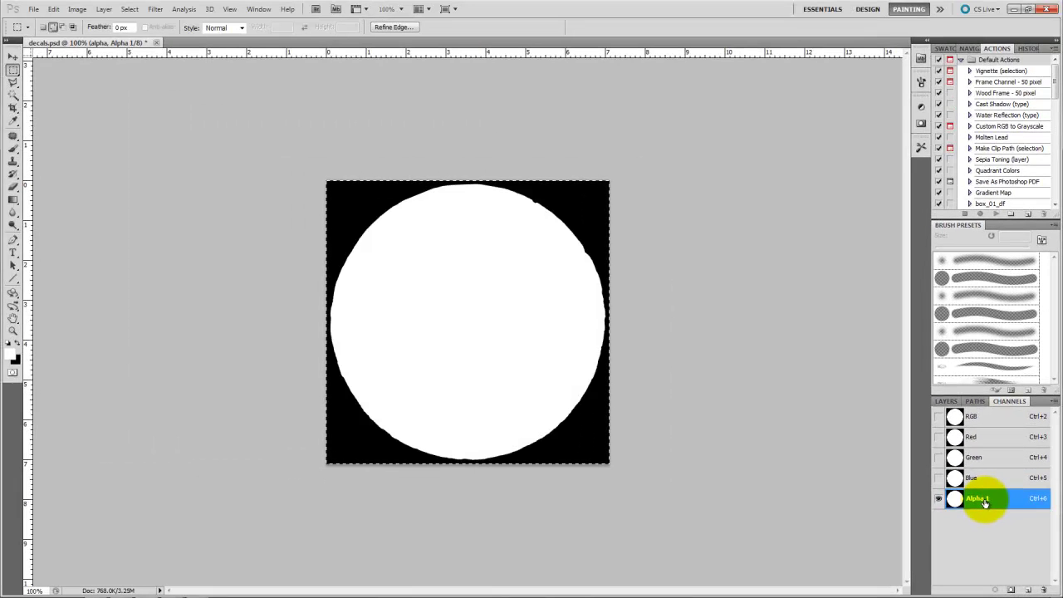
key(ctrl+d)
click(946, 401)
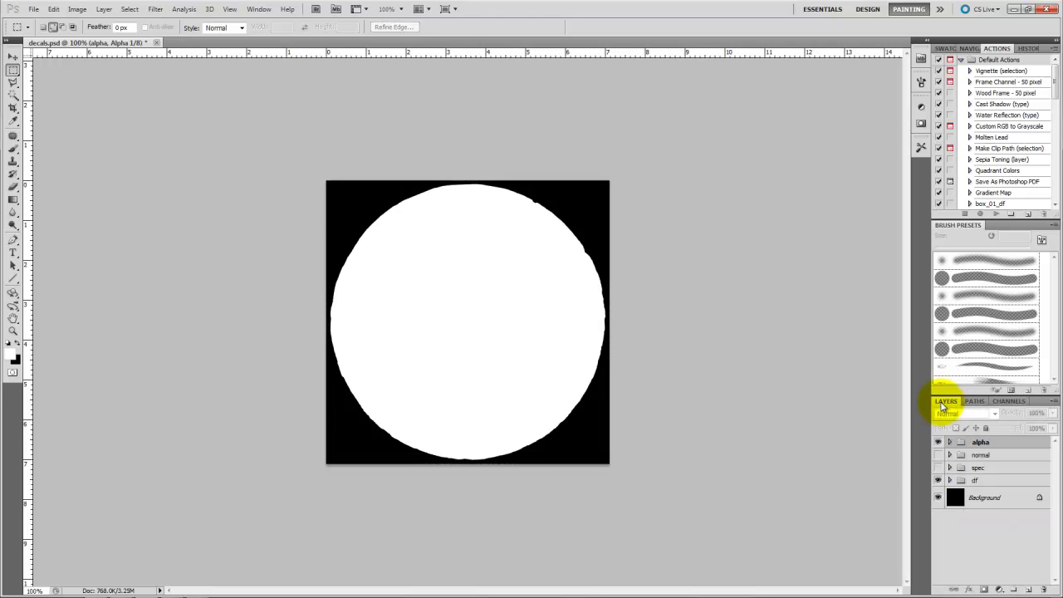
click(974, 481)
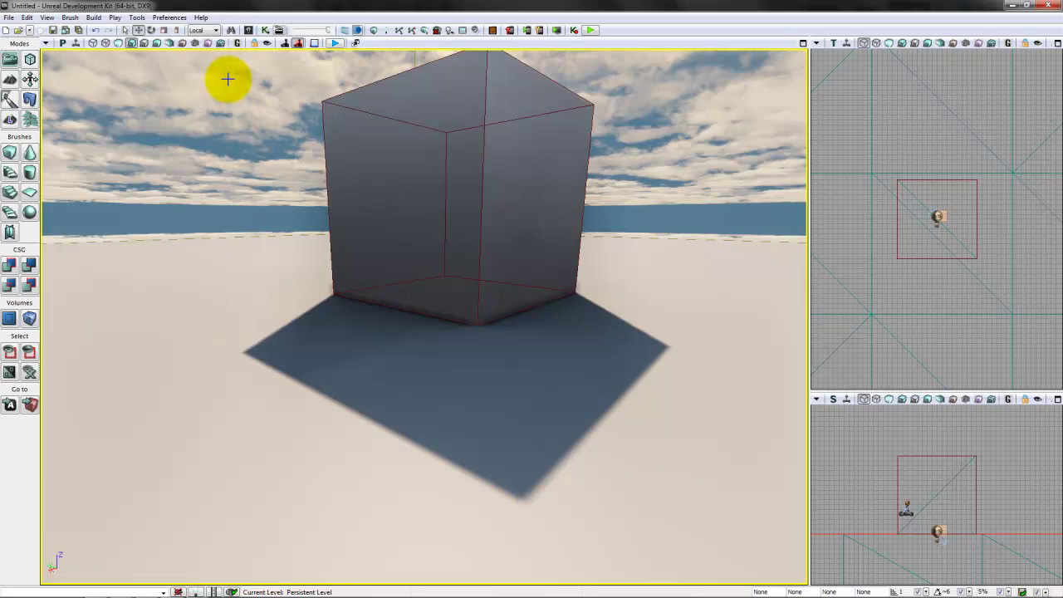
Switch to Unreal Development Kit, open the Content Browser and select the Sewer_Df, Sewer_Sp and Sewer_Nm textures in UDK_Research's Textures group.
click(248, 30)
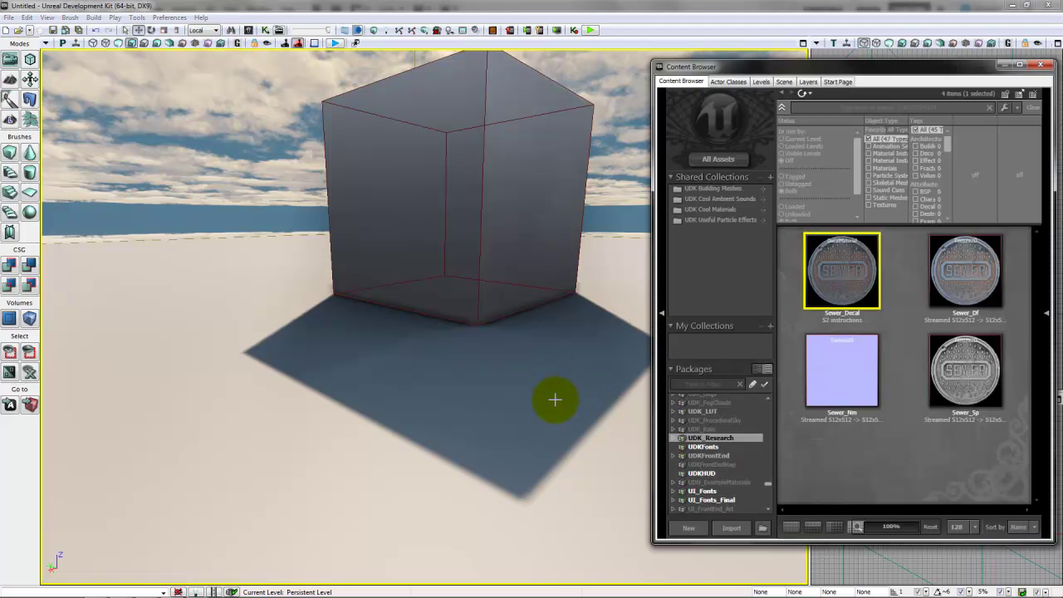
click(675, 437)
click(694, 459)
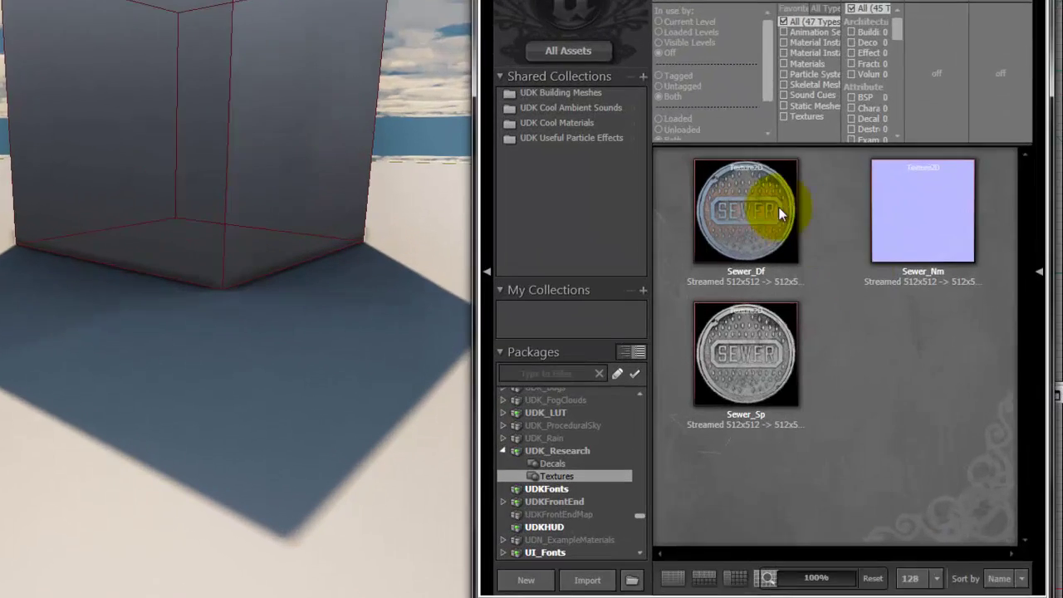
mouse_move(864, 266)
click(707, 157)
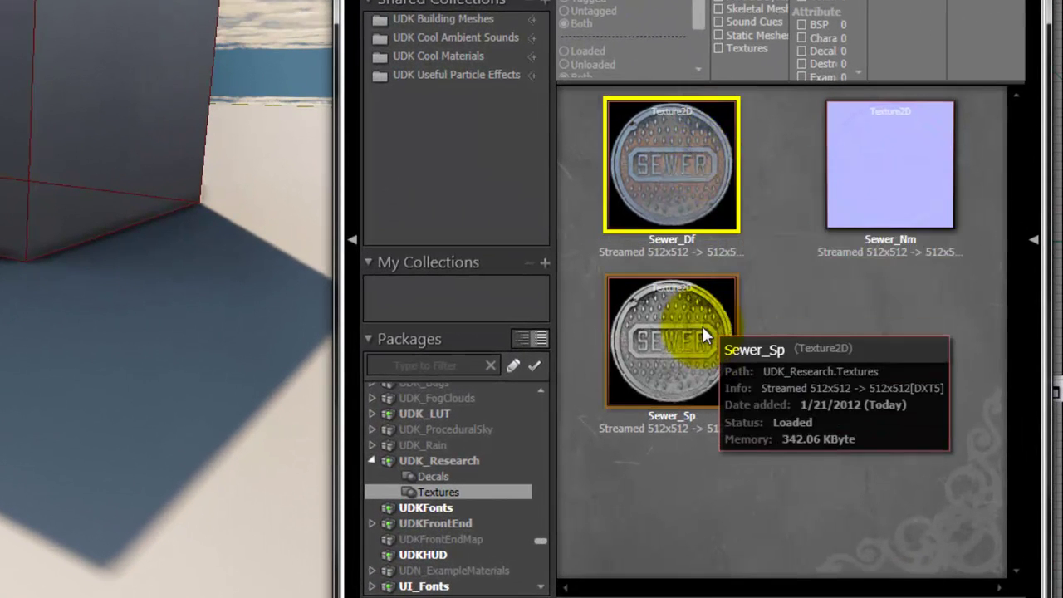
ctrl+click(711, 323)
click(932, 154)
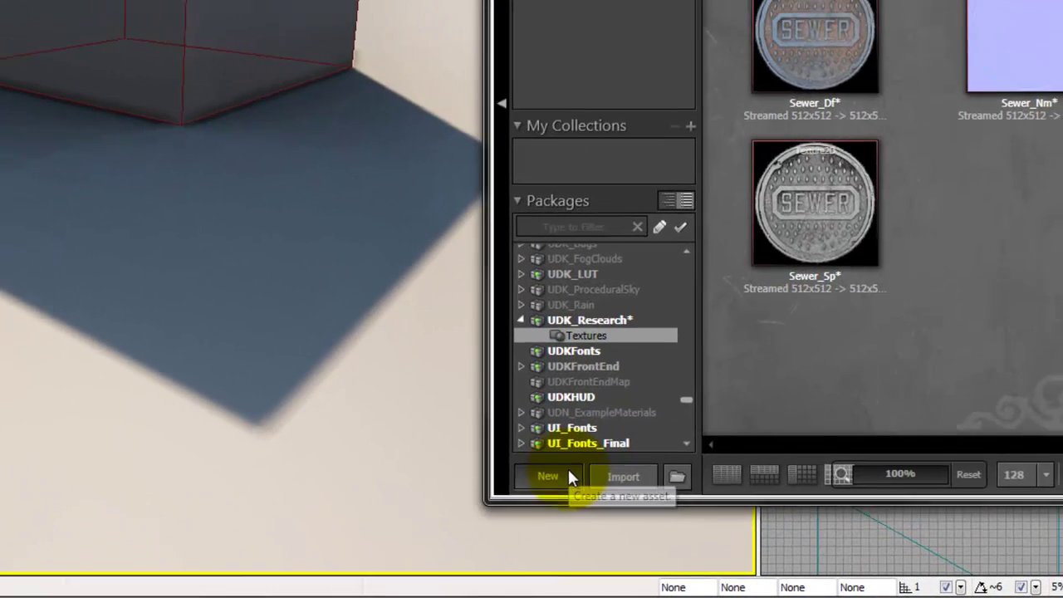
Create a DecalMaterial asset named Manhole_Decal in the UDK_Research package with the grouping Decals.
click(559, 470)
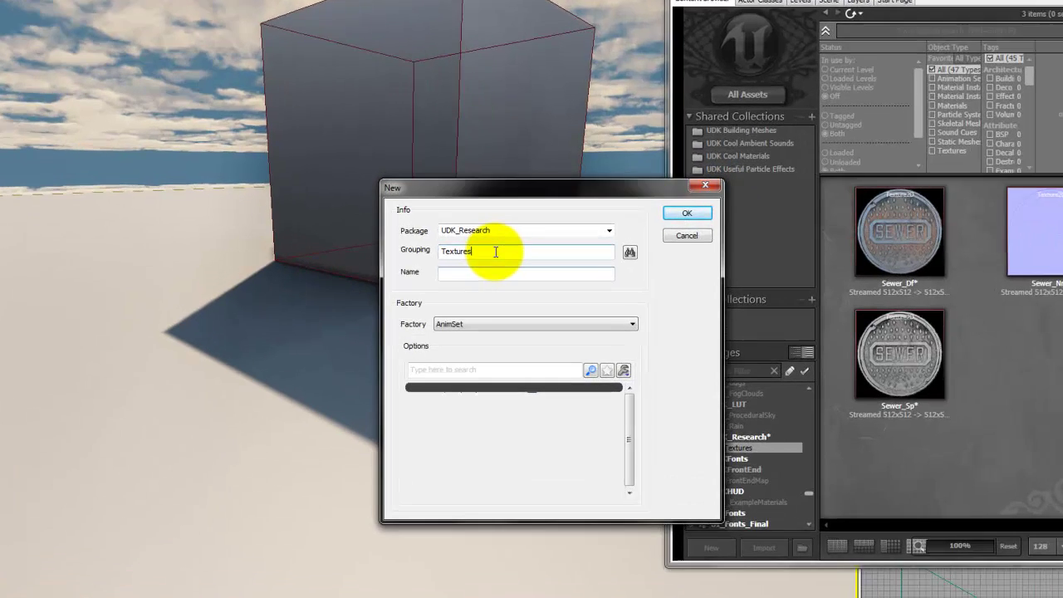
drag(511, 289, 454, 286)
text(Decals)
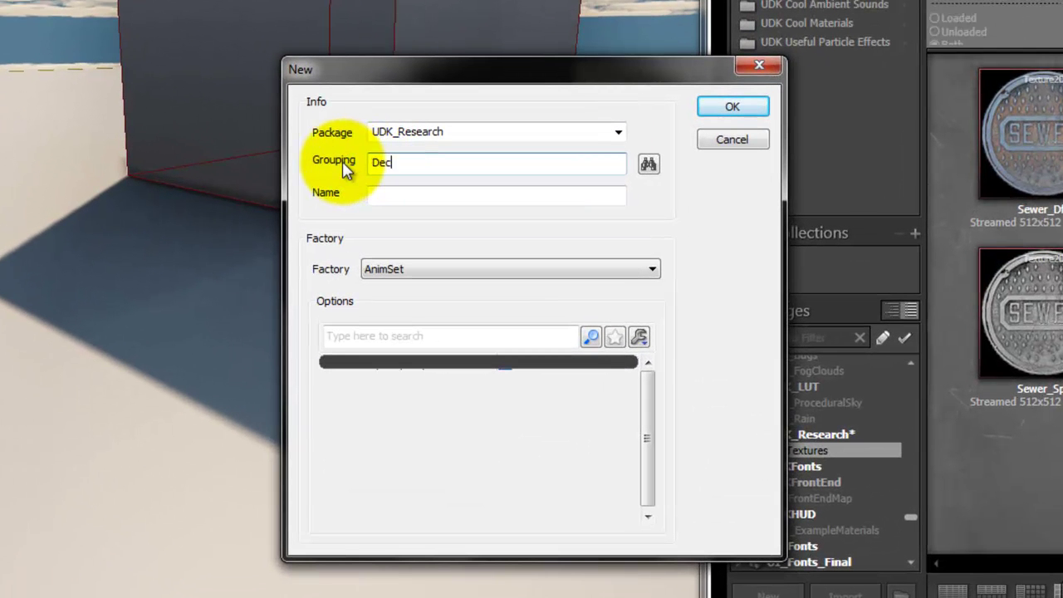
click(397, 192)
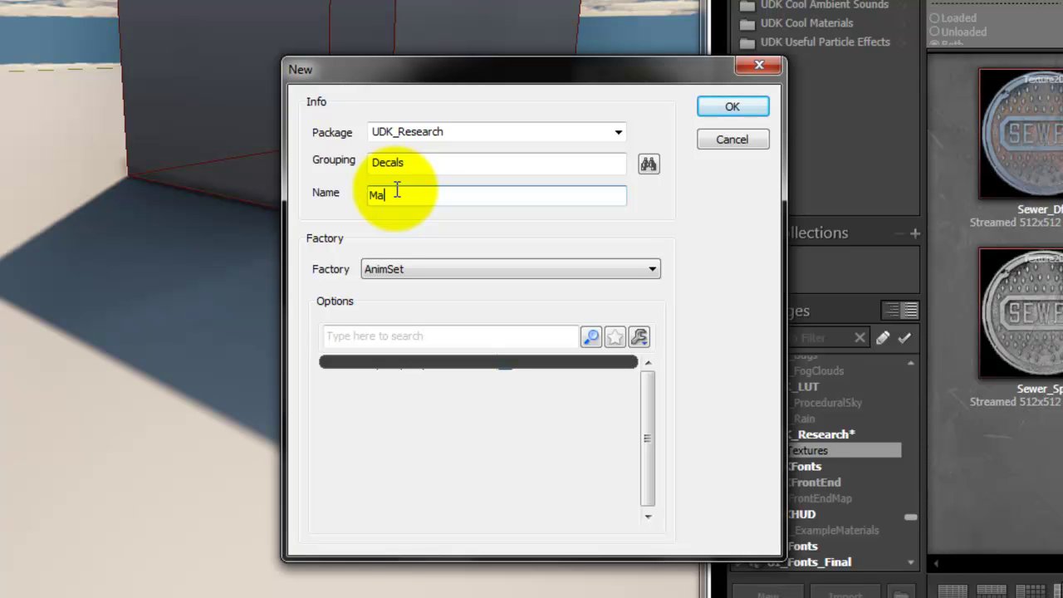
text(Manhole_decal)
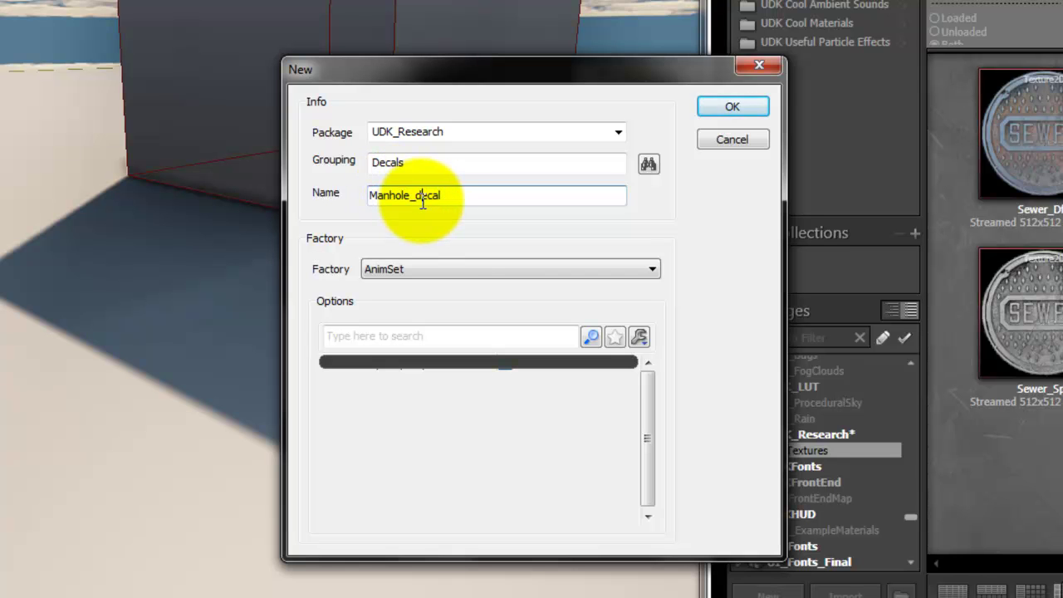
click(423, 195)
key(BackSpace)
text(D)
click(480, 269)
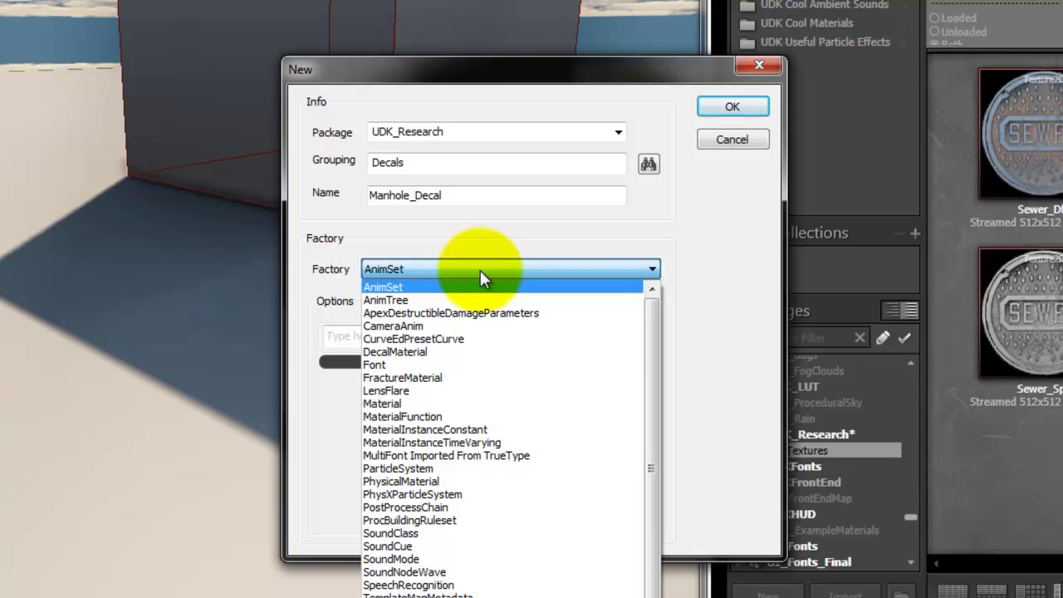
click(499, 352)
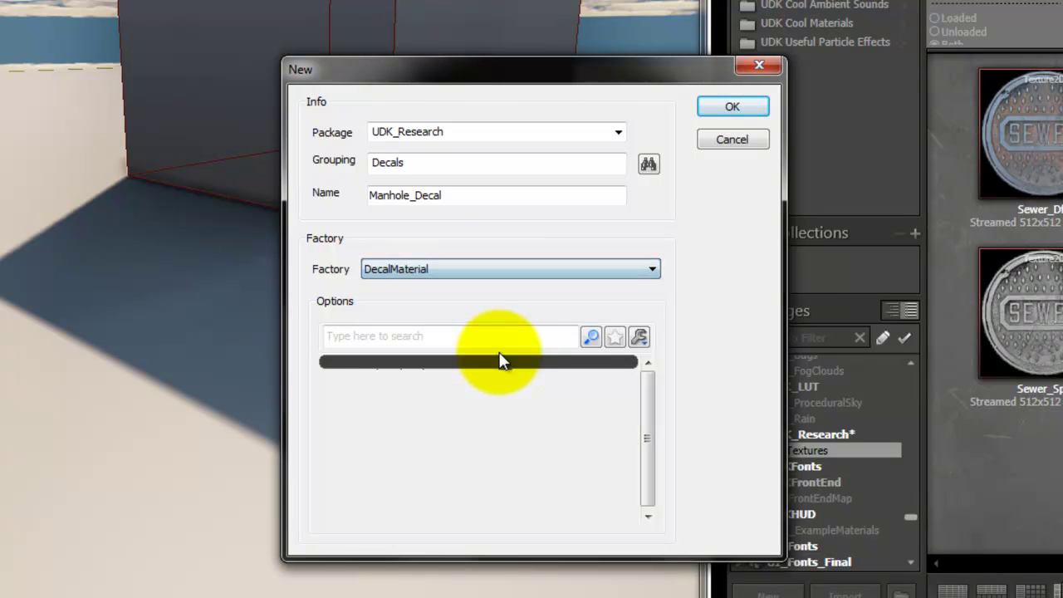
click(743, 108)
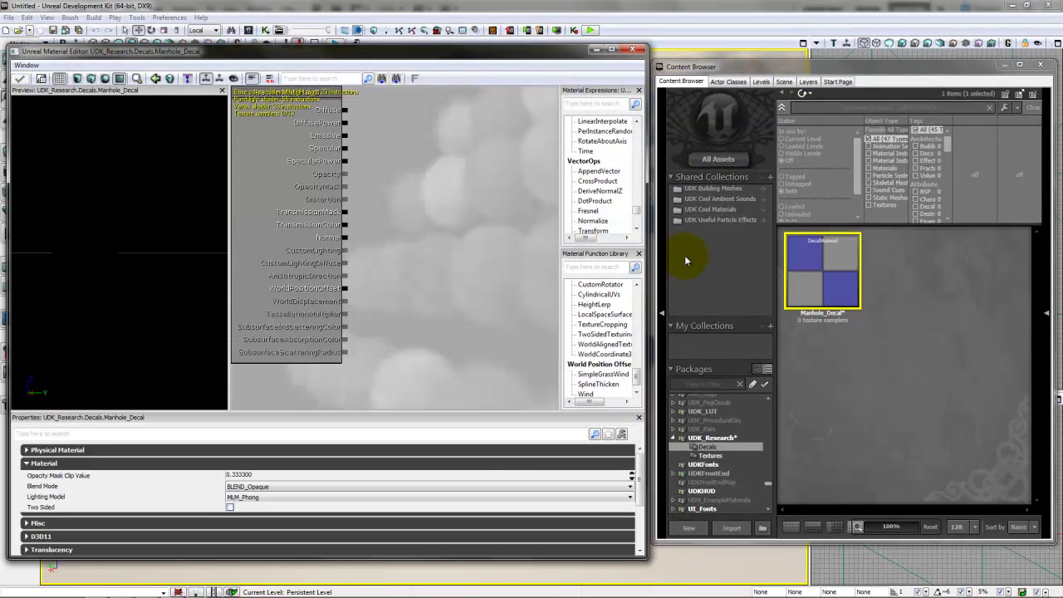
Add the Sewer_Df, Sewer_Sp and Sewer_Nm textures to the Manhole_Decal material graph as texture samples.
click(739, 456)
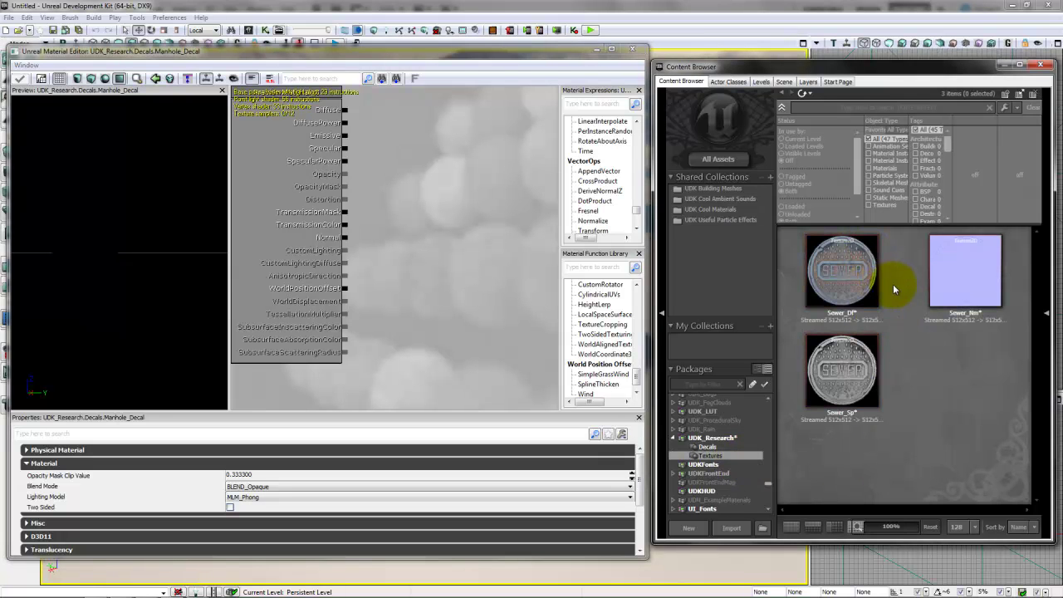
drag(842, 269, 480, 124)
click(842, 368)
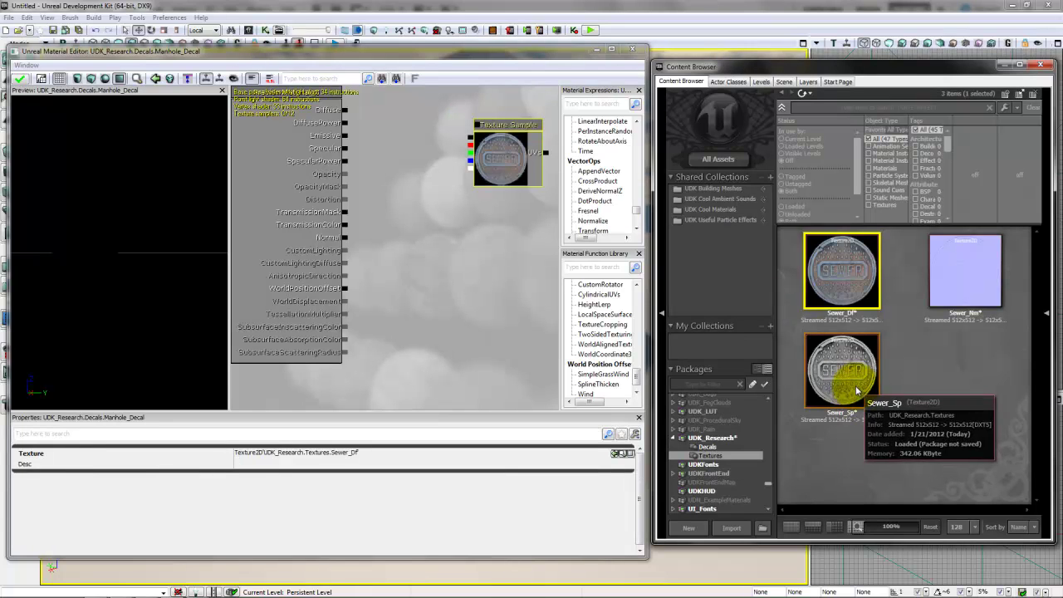
drag(843, 368, 526, 247)
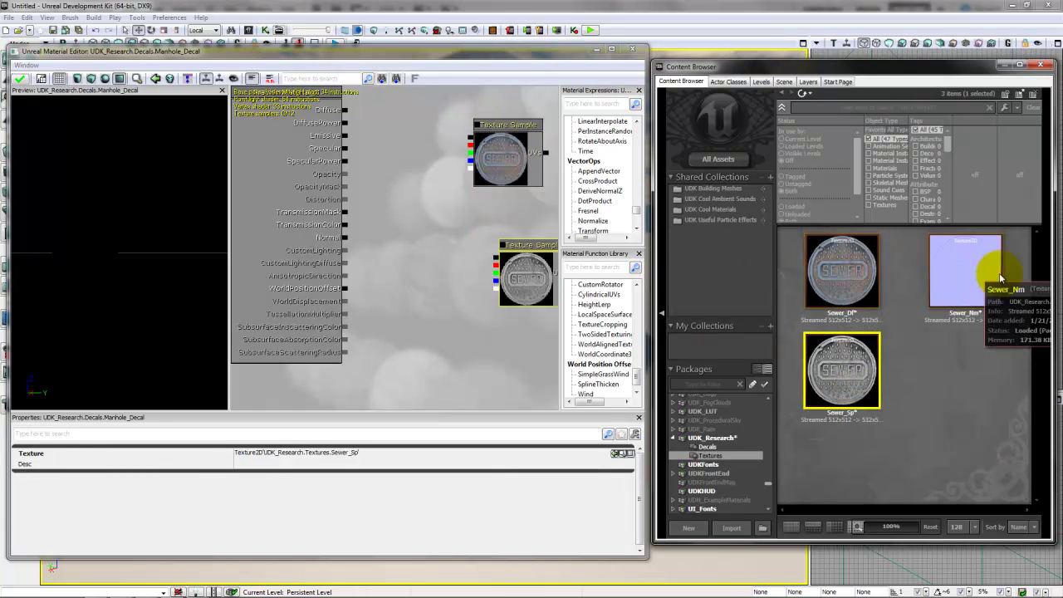
drag(994, 277, 479, 312)
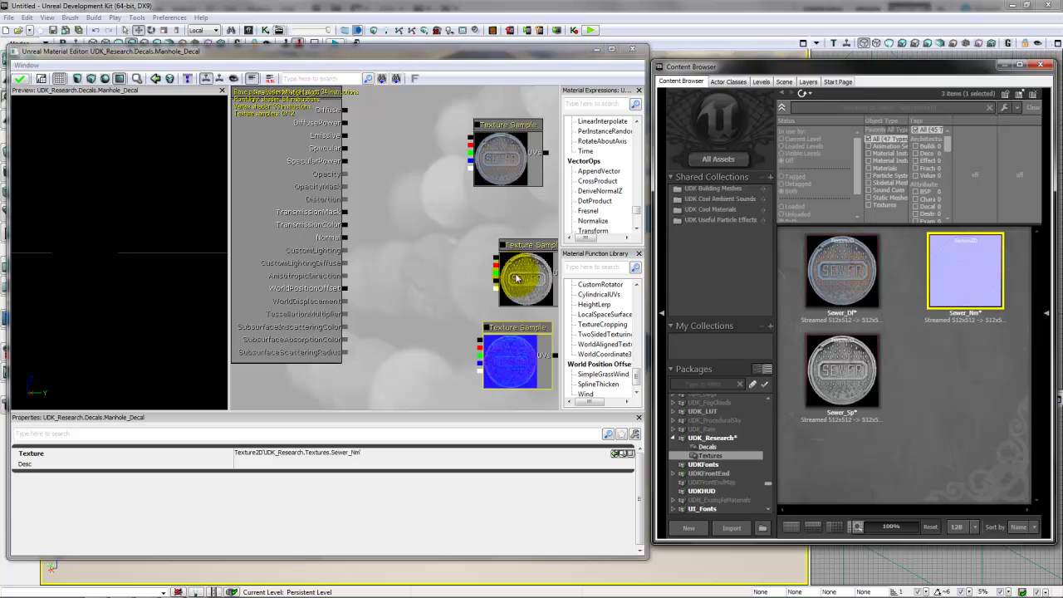
Line up the Sewer_Sp and Sewer_Nm texture samples in a column beneath the Sewer_Df sample.
ctrl+drag(507, 251, 489, 234)
click(520, 270)
click(487, 340)
ctrl+drag(488, 341, 502, 325)
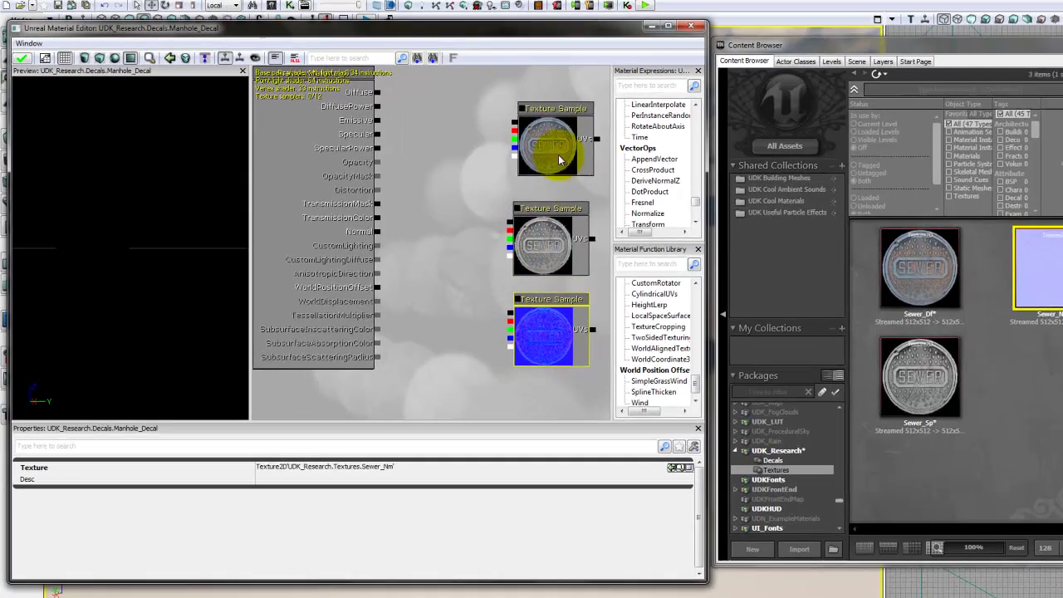
Connect the Sewer_Df sample to Diffuse, the Sewer_Sp sample to Specular and the Sewer_Nm sample to Normal.
click(519, 122)
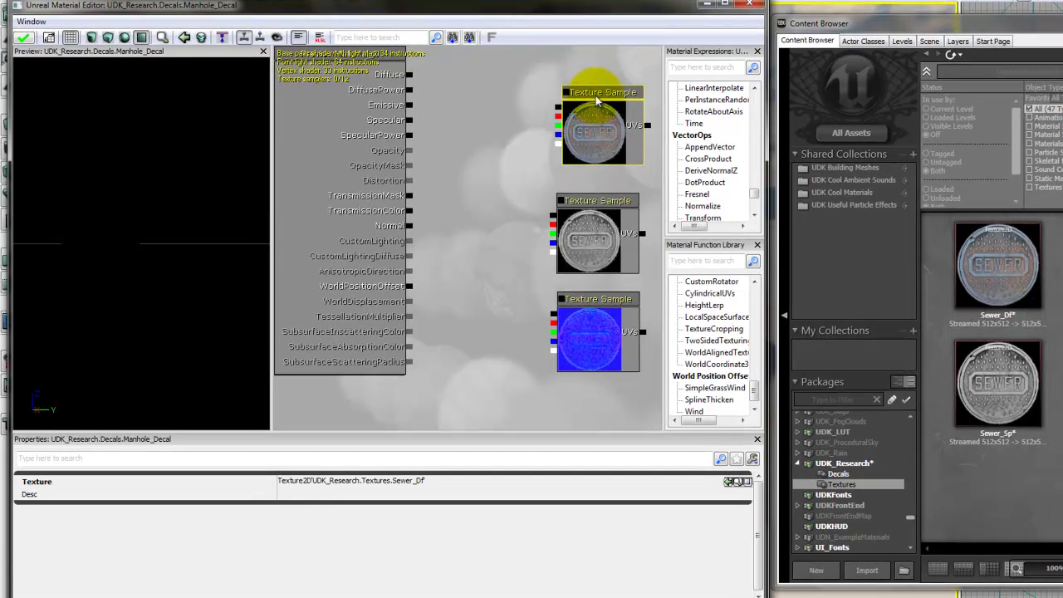
drag(557, 106, 411, 74)
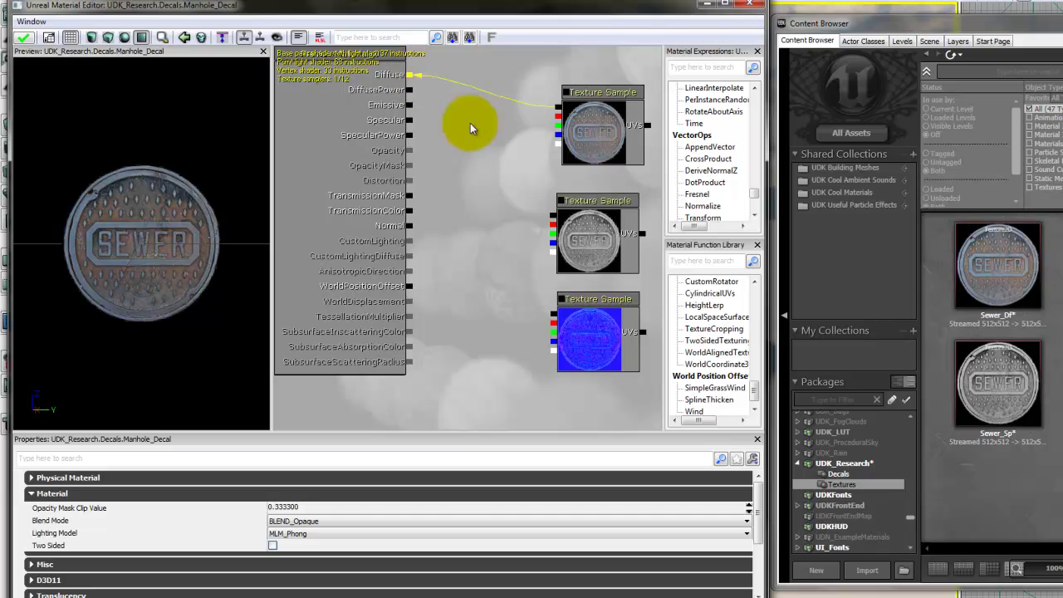
drag(443, 143, 412, 120)
drag(554, 317, 410, 226)
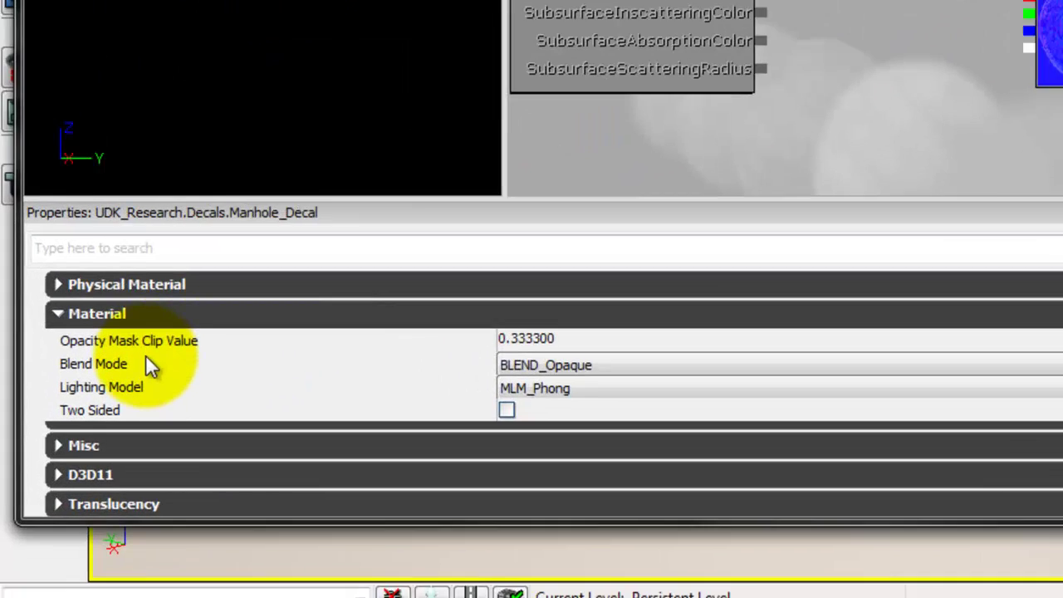
Set the blend mode to BLEND_Masked, connect the Sewer_Df sample's alpha output to OpacityMask, and apply the changes to the material.
click(521, 362)
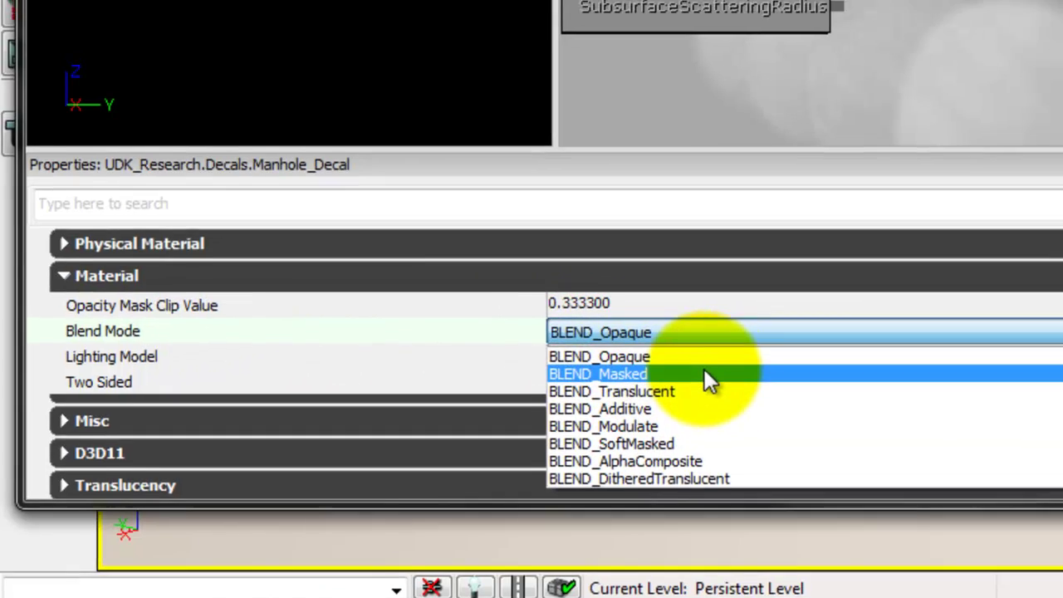
click(706, 376)
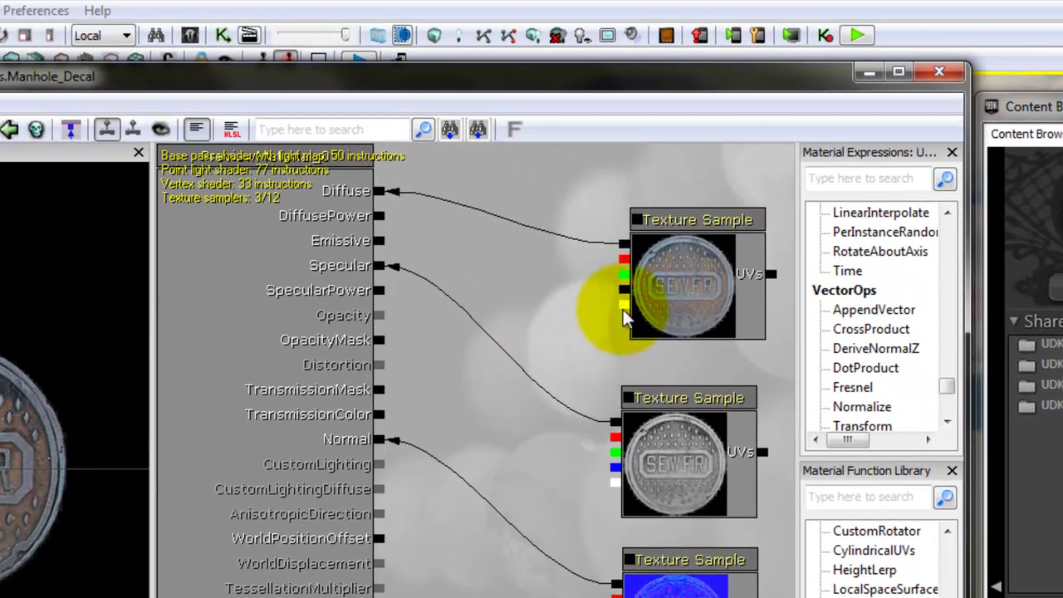
drag(623, 307, 382, 340)
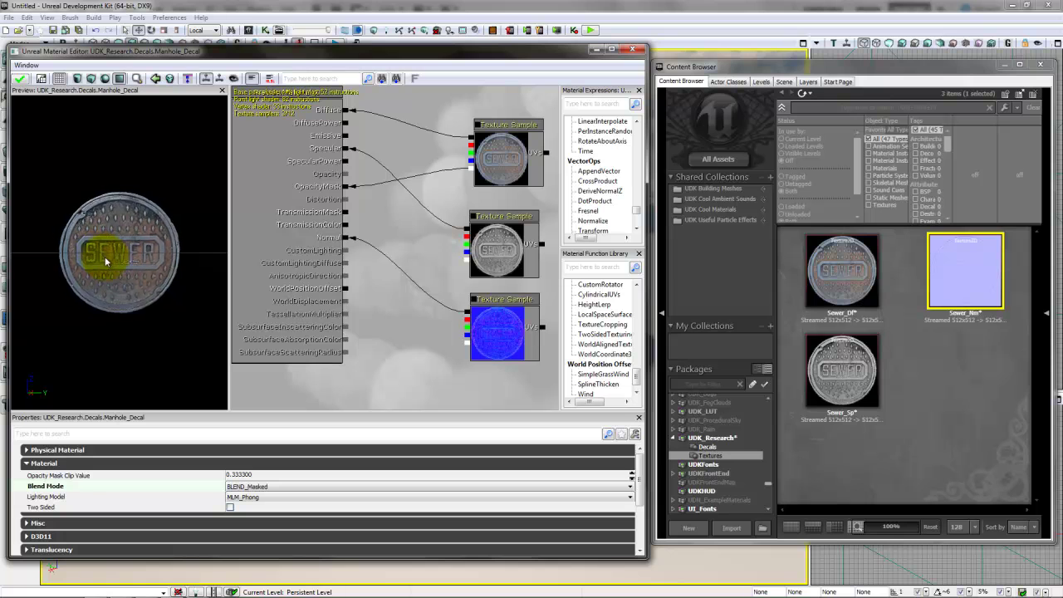
drag(106, 261, 121, 355)
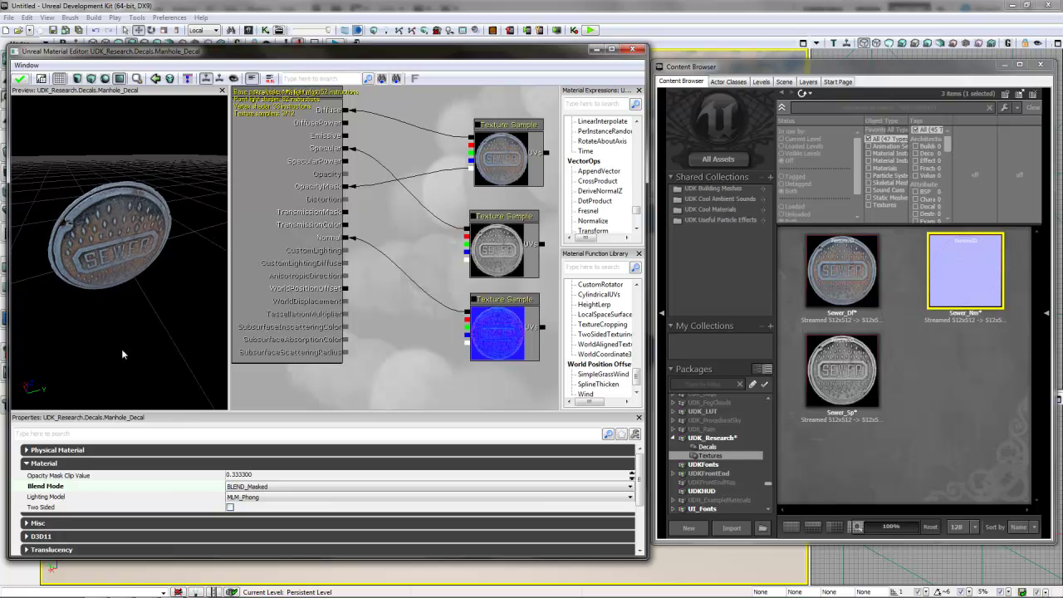
click(21, 81)
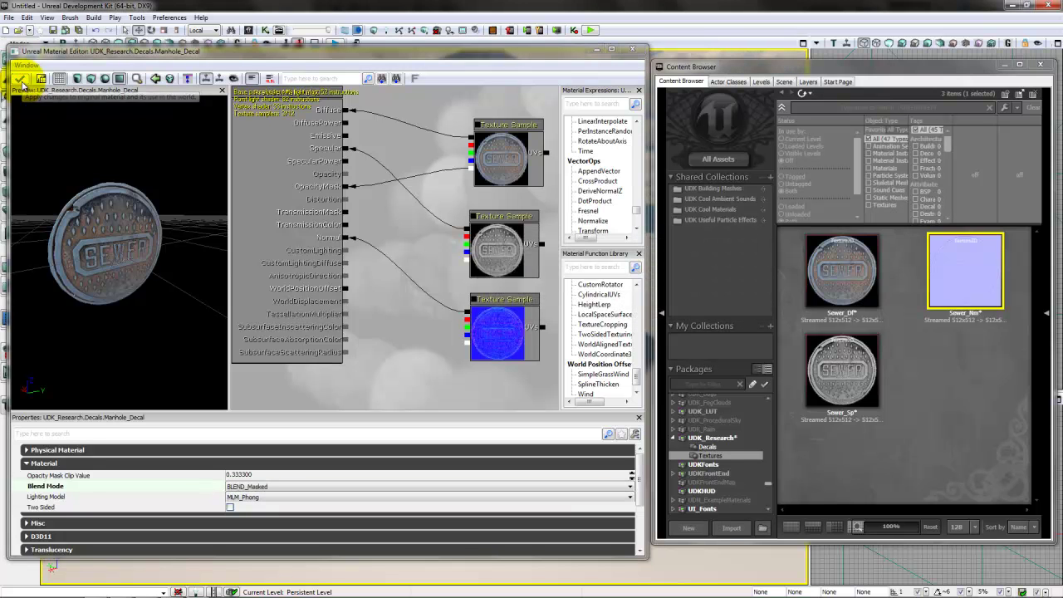
Close the material editor and place Manhole_Decal from the UDK_Research Decals group on the ground in front of the cube.
click(634, 52)
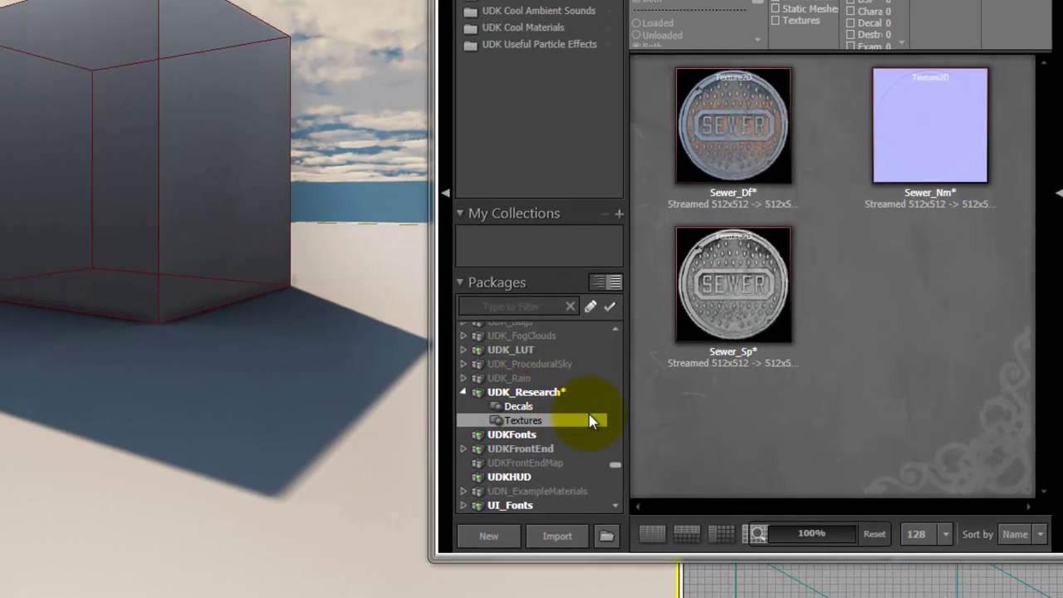
click(619, 424)
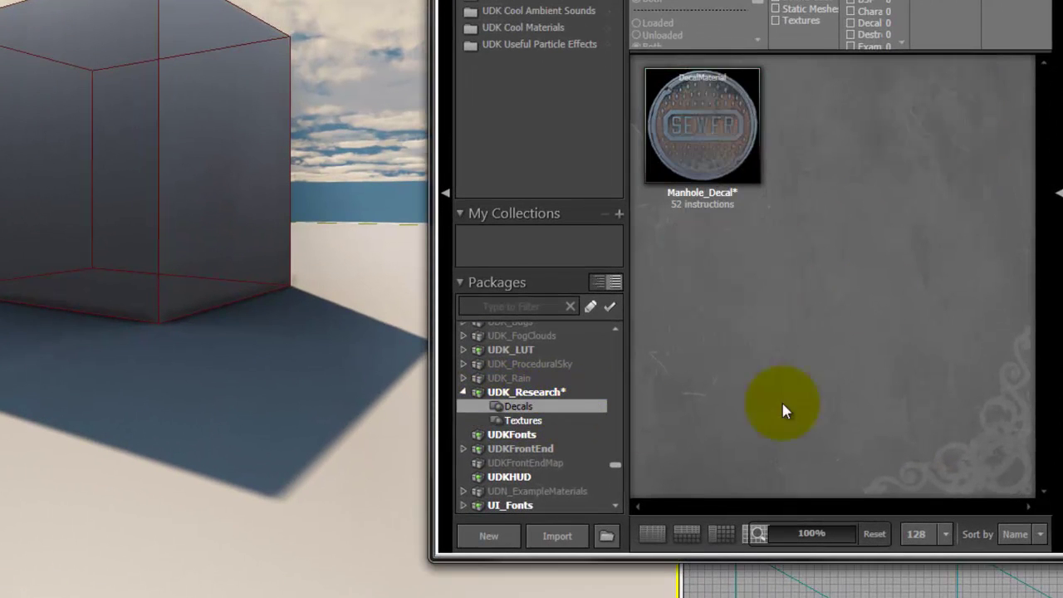
click(728, 100)
drag(728, 100, 88, 450)
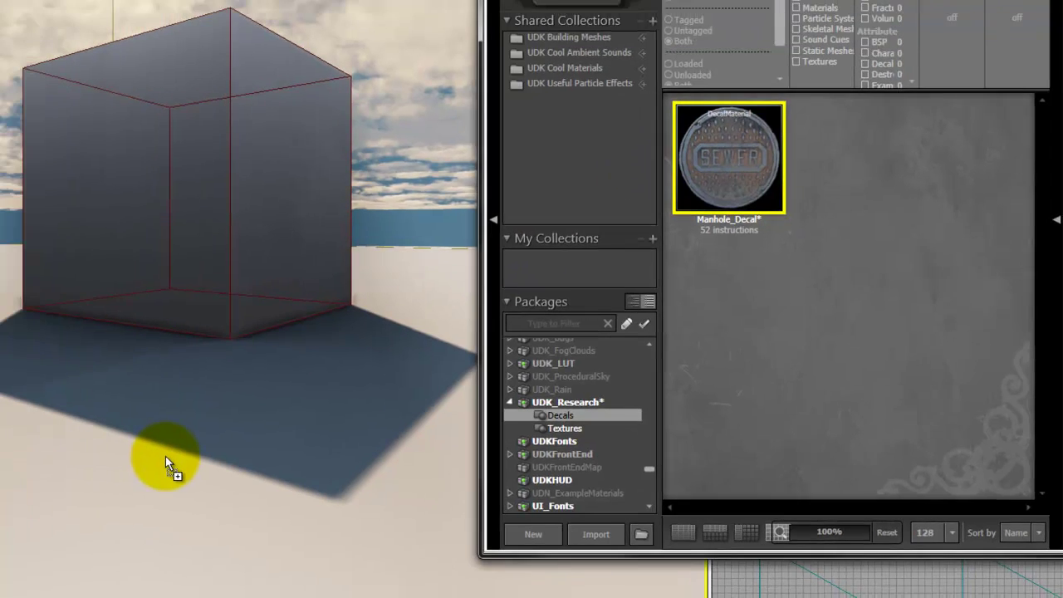
mouse_move(166, 456)
mouse_down()
mouse_move(148, 462)
mouse_move(153, 454)
mouse_up()
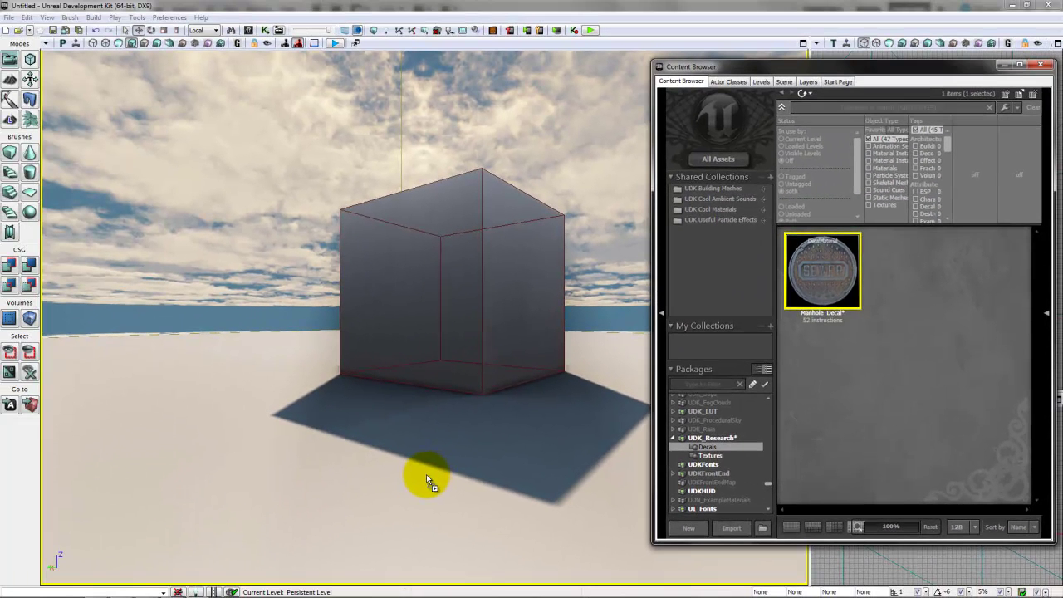
drag(426, 475, 374, 453)
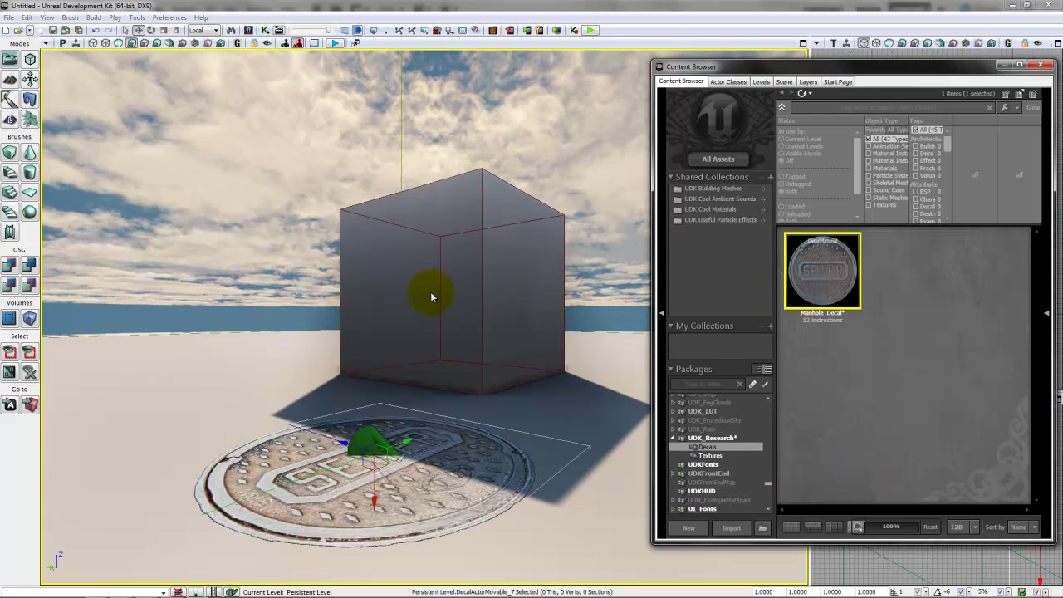
Place two more Manhole_Decal decals, one on the cube's side face and one on the ground left of the cube.
drag(807, 281, 174, 400)
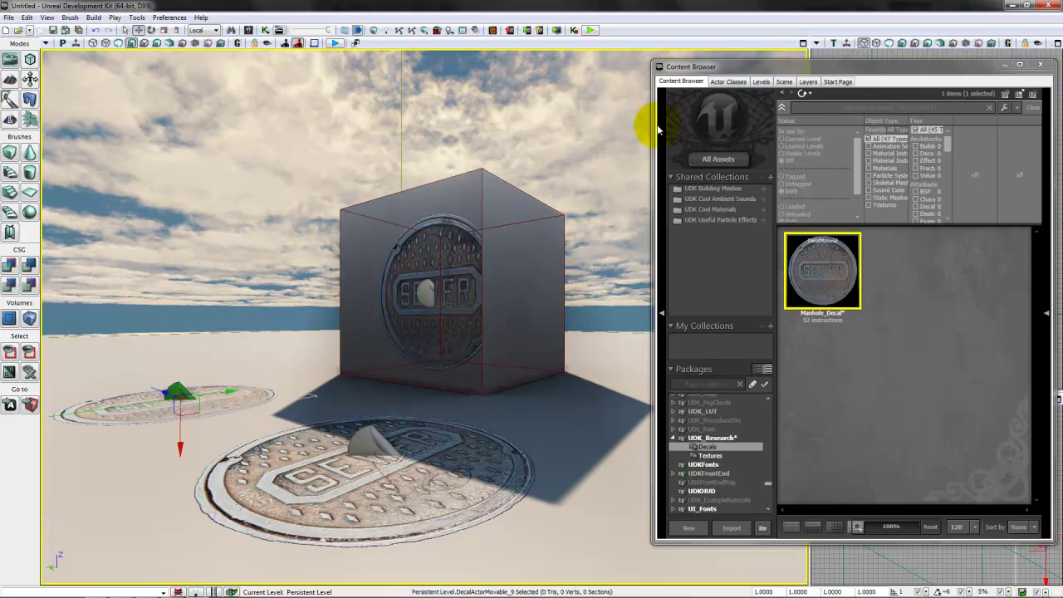
right_drag(532, 190, 478, 222)
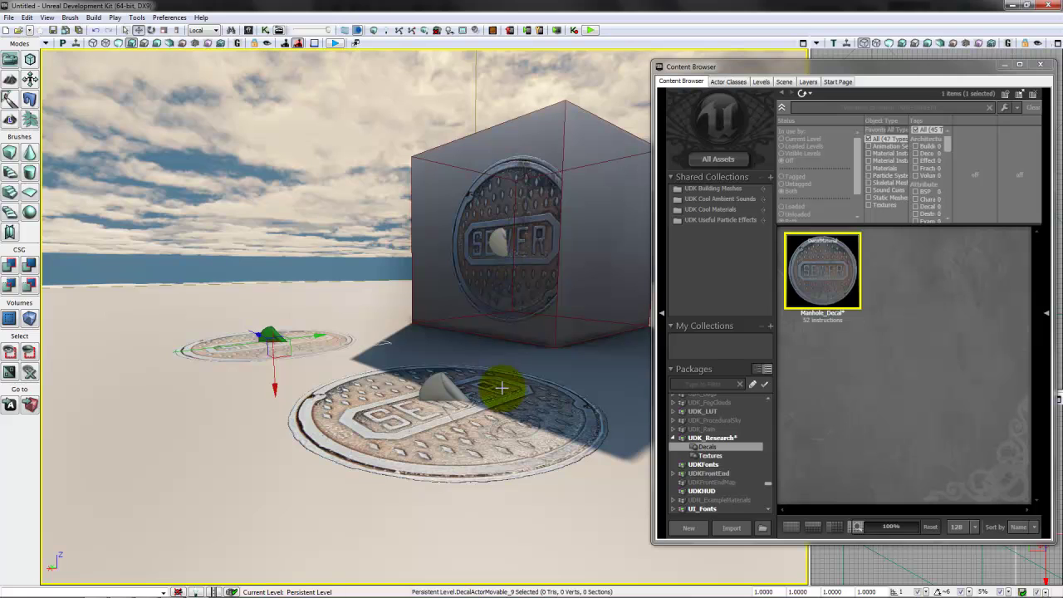